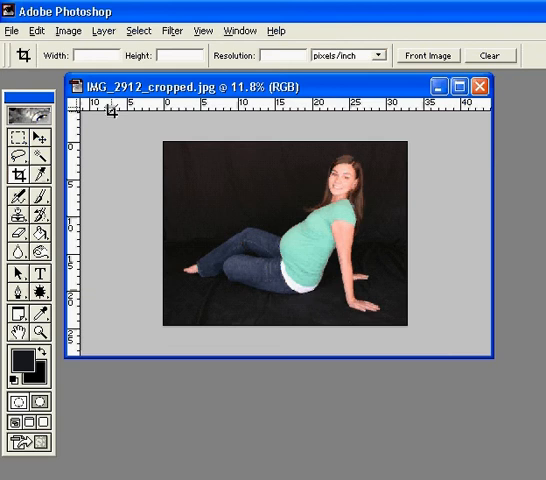
Bring up Image Size for the cropped photo, 2360 × 1769 px at 72 ppi, centred on screen.
left_click(68, 31)
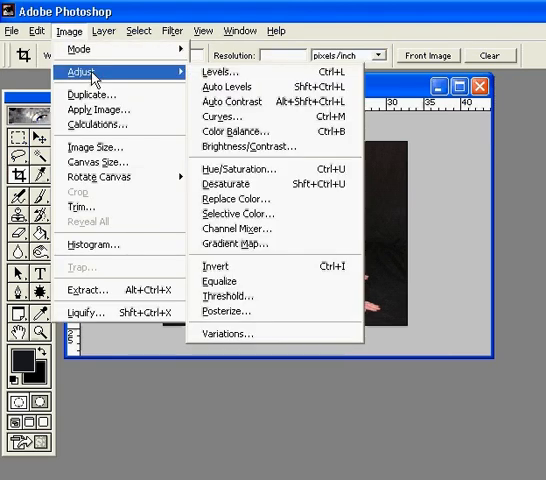
left_click(111, 156)
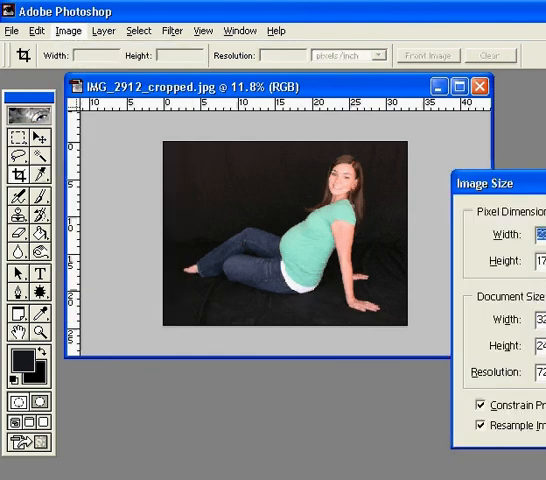
left_click_drag(530, 183, 348, 146)
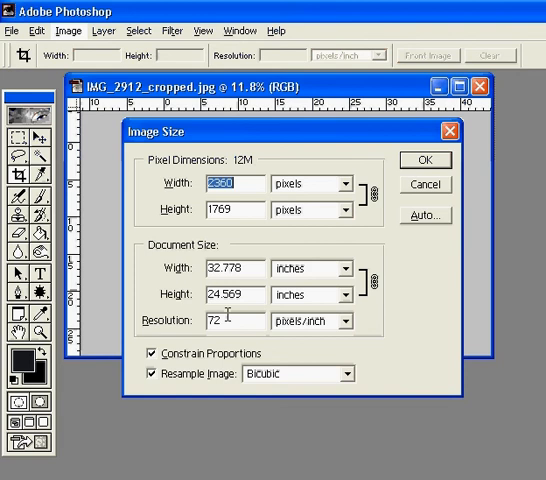
Enter 300 ppi resolution and 12-inch width, giving 3600 × 2698 pixels.
left_click(186, 328)
type("3")
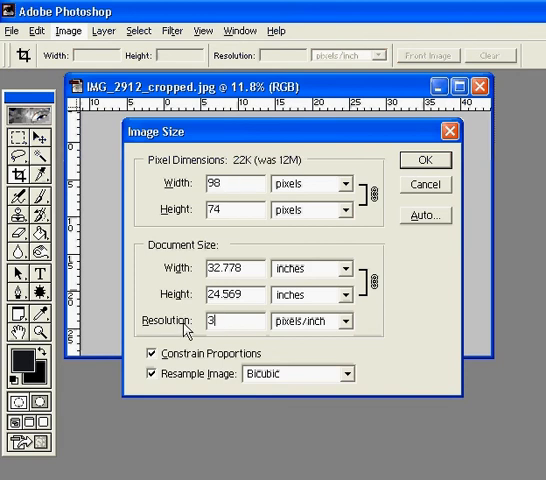
type("00")
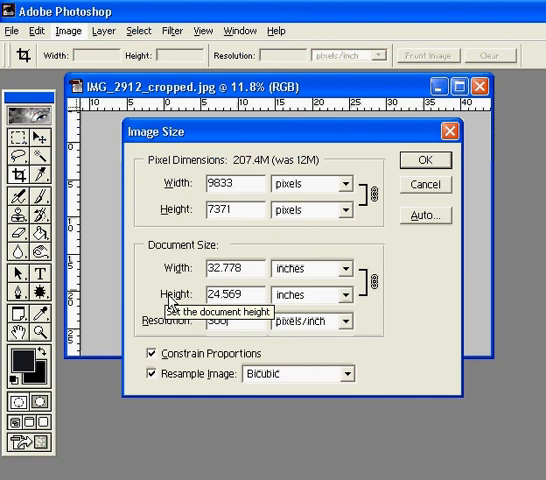
left_click(177, 278)
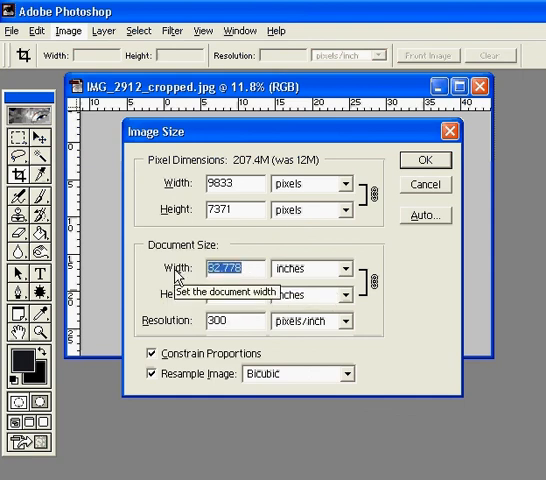
type("12")
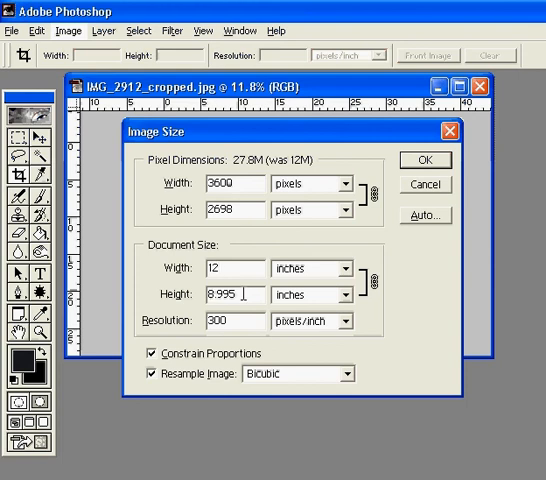
double_click(222, 268)
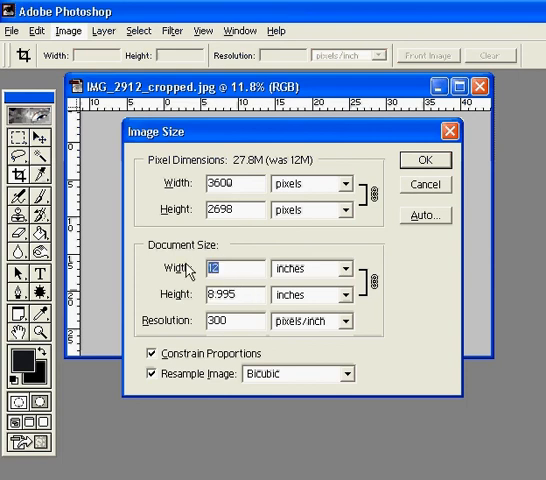
type("10")
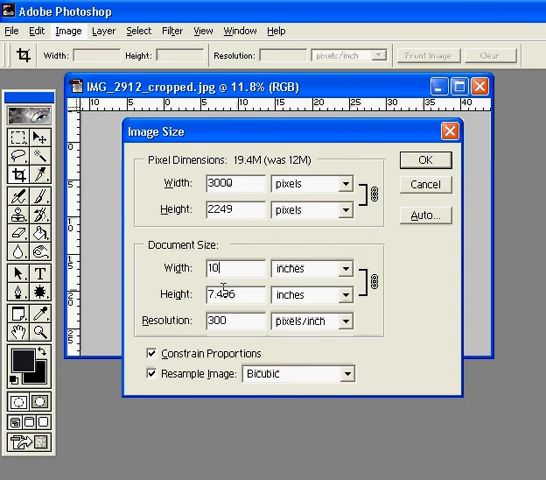
left_click_drag(230, 266, 174, 278)
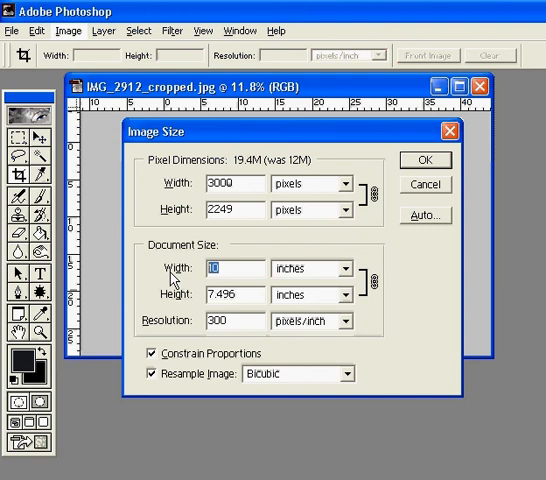
type("12")
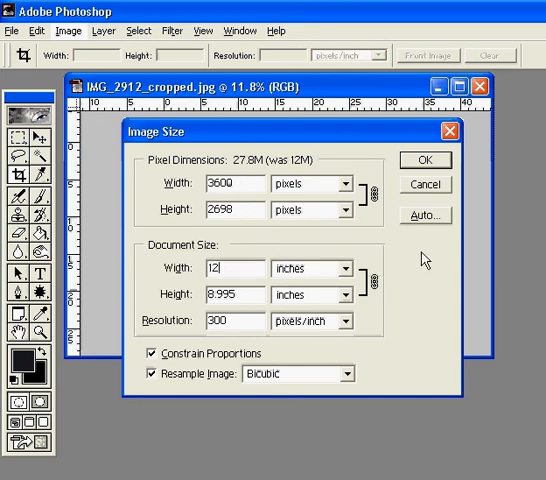
left_click(431, 167)
Apply the 12-inch, 300 ppi resize and zoom out to see the whole photo.
left_click(212, 270)
left_click(421, 163)
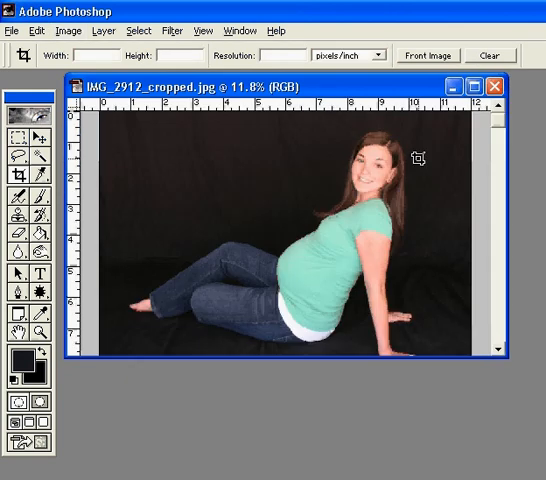
key("ctrl+z")
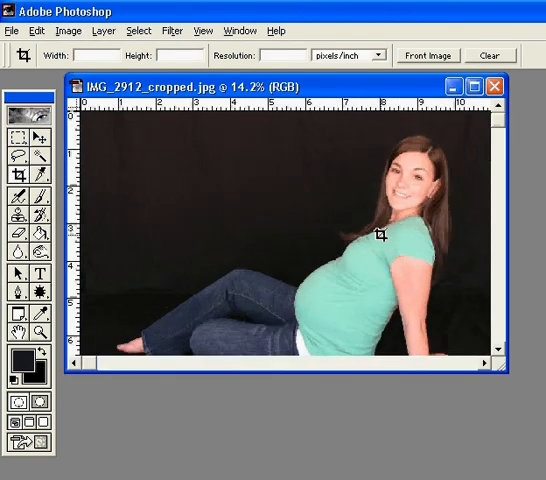
key("ctrl+z")
key("ctrl+minus")
key("ctrl+minus")
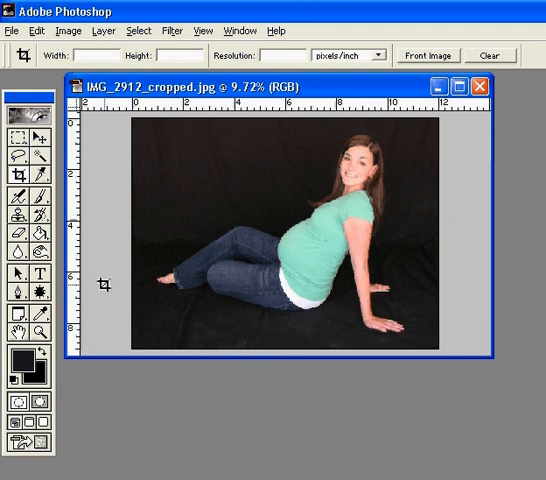
Save a copy as IMG_2912_cropped_smaller.jpg at maximum JPEG quality.
left_click(12, 31)
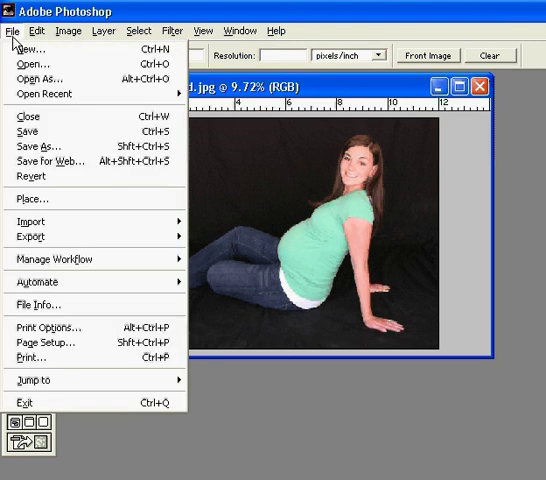
left_click(40, 148)
left_click(203, 254)
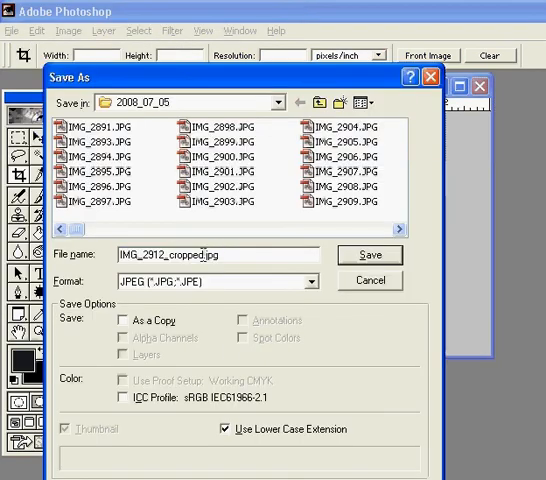
type("_")
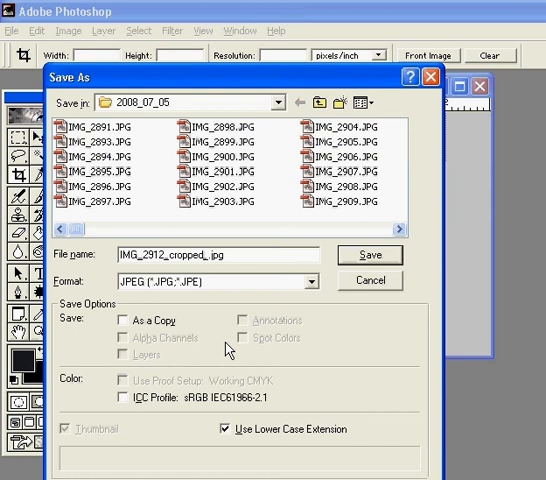
type("s")
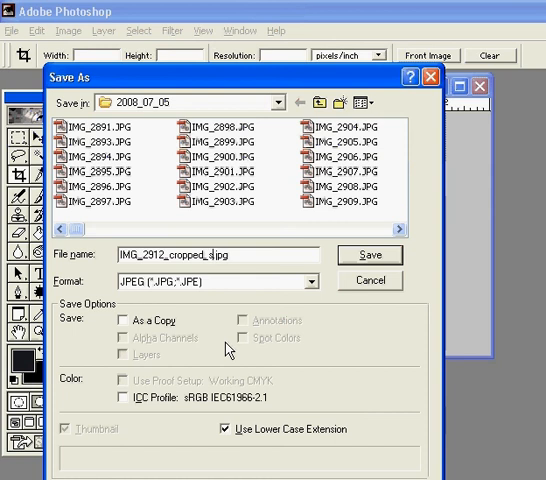
type("maller")
key("Return")
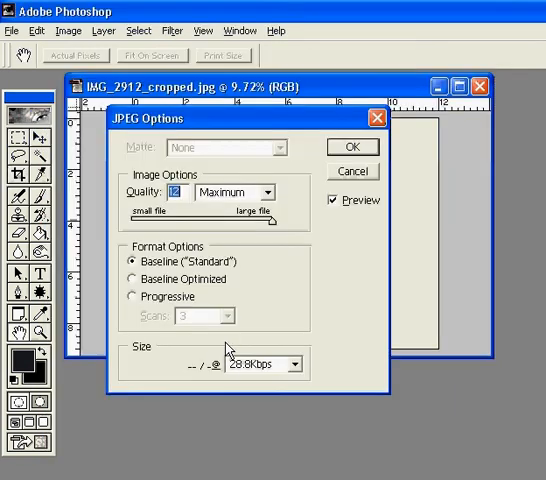
key("Return")
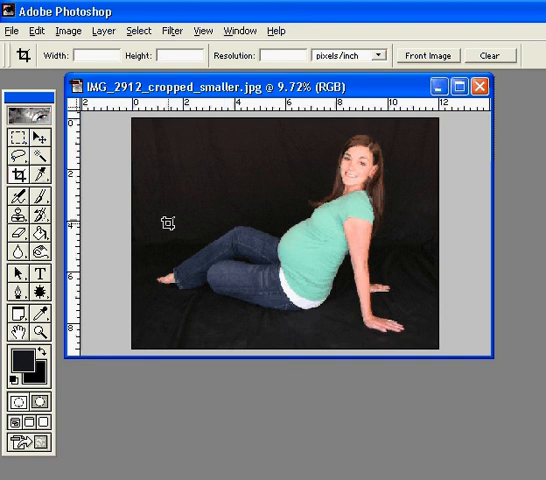
Resample the photo to 72 ppi at 12-inch width, now 864 × 647 pixels, and check the result.
left_click(70, 35)
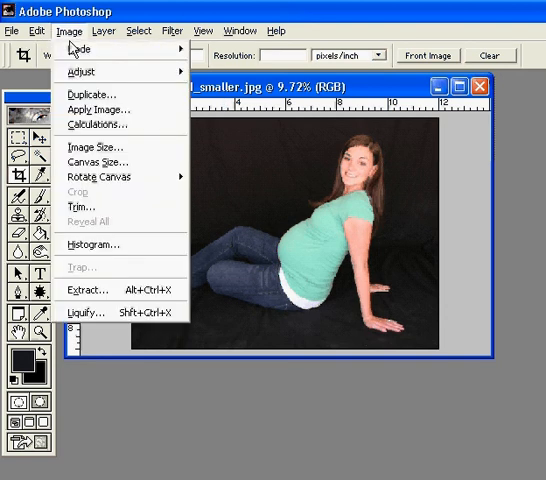
left_click(103, 149)
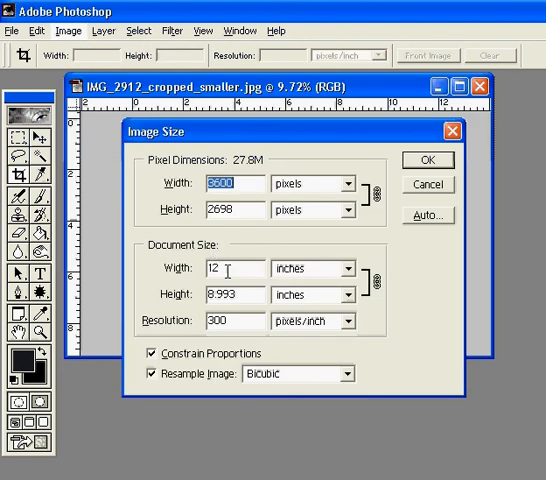
left_click_drag(228, 269, 186, 269)
left_click_drag(234, 321, 177, 329)
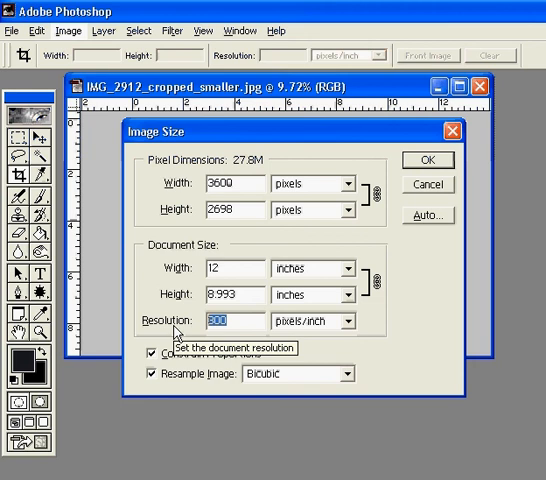
type("72")
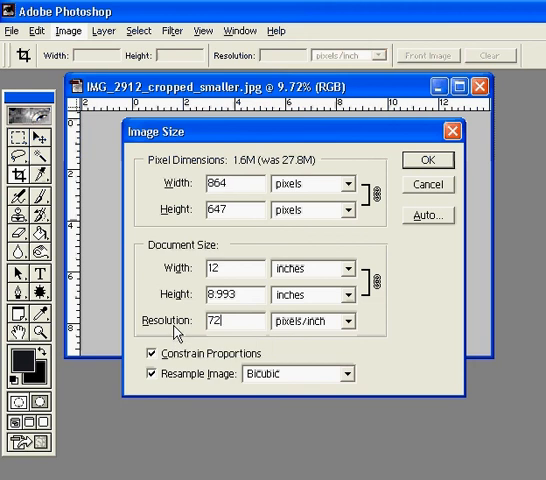
left_click(428, 160)
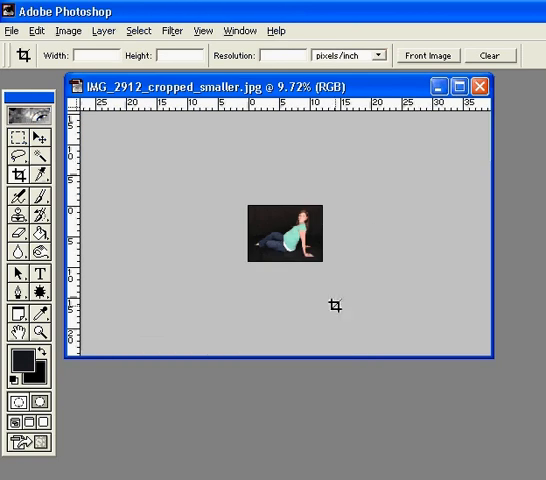
key("ctrl+plus")
key("ctrl+plus")
key("ctrl+plus")
key("ctrl+plus")
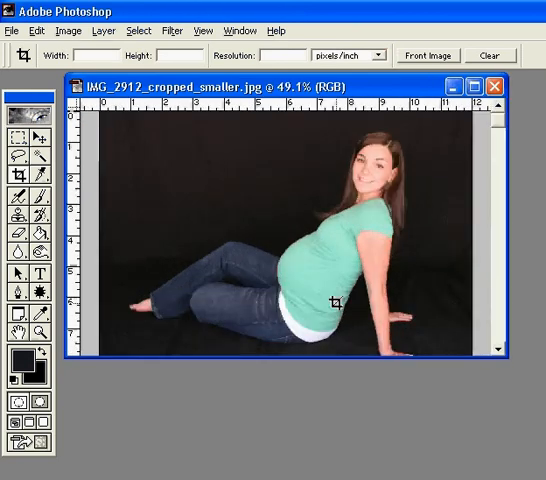
key("ctrl+plus")
key("ctrl+minus")
key("ctrl+minus")
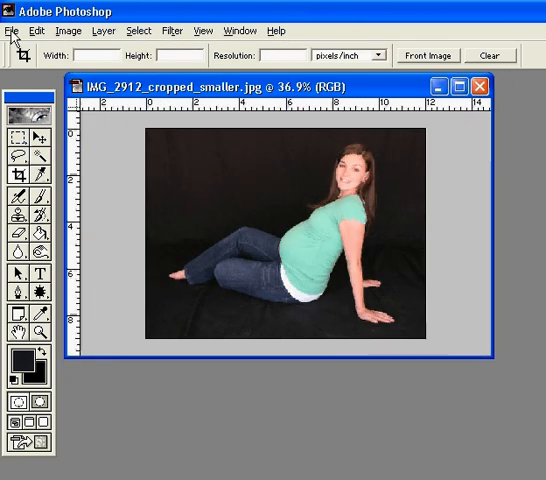
Save the 72 ppi version as IMG_2912_e-mail.jpg with the JPEG options accepted.
left_click(12, 31)
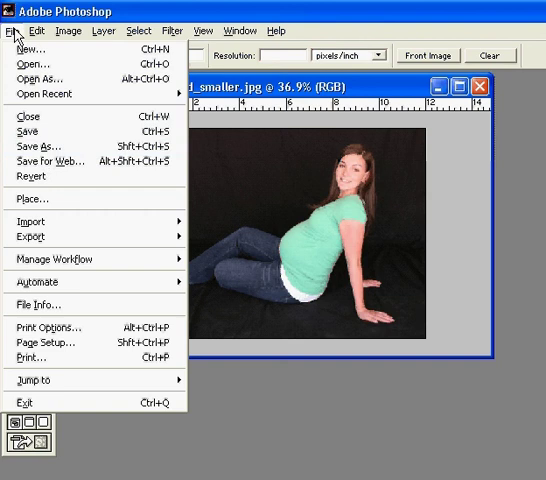
left_click(42, 148)
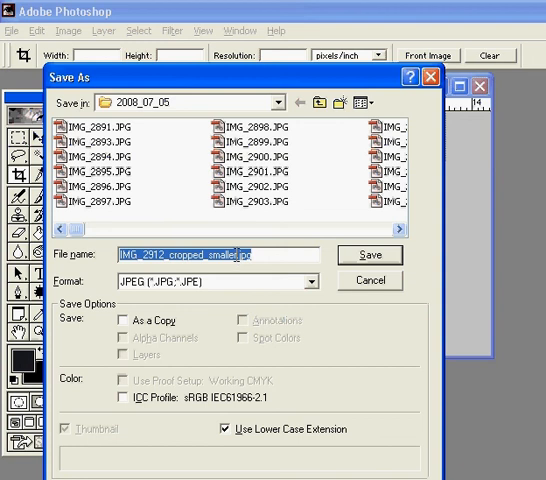
left_click_drag(237, 254, 170, 255)
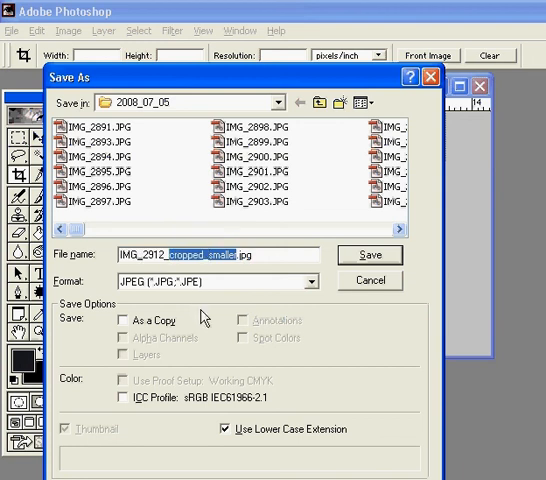
type("e-mail")
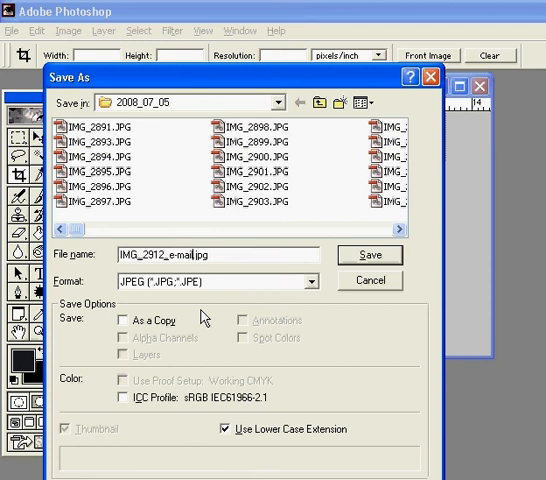
key("Return")
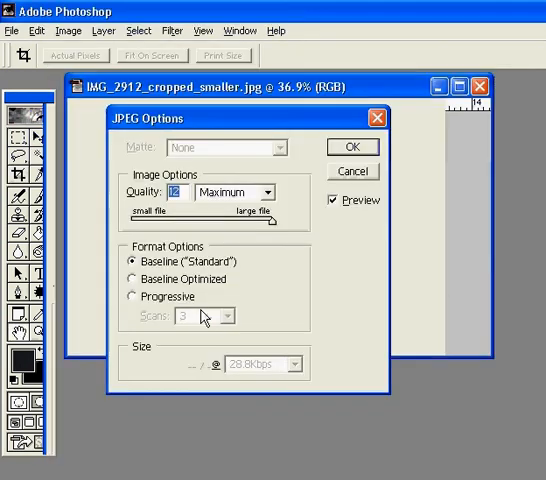
key("Return")
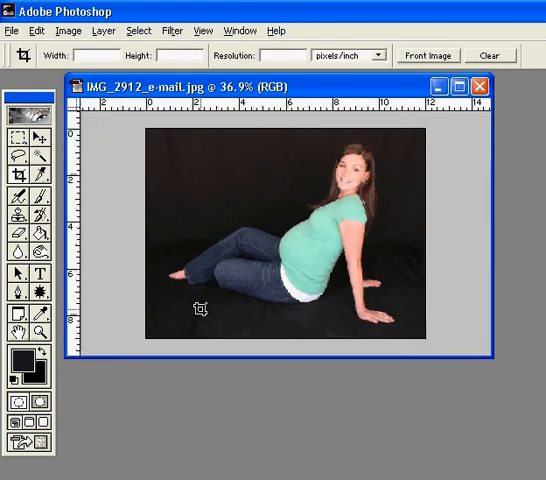